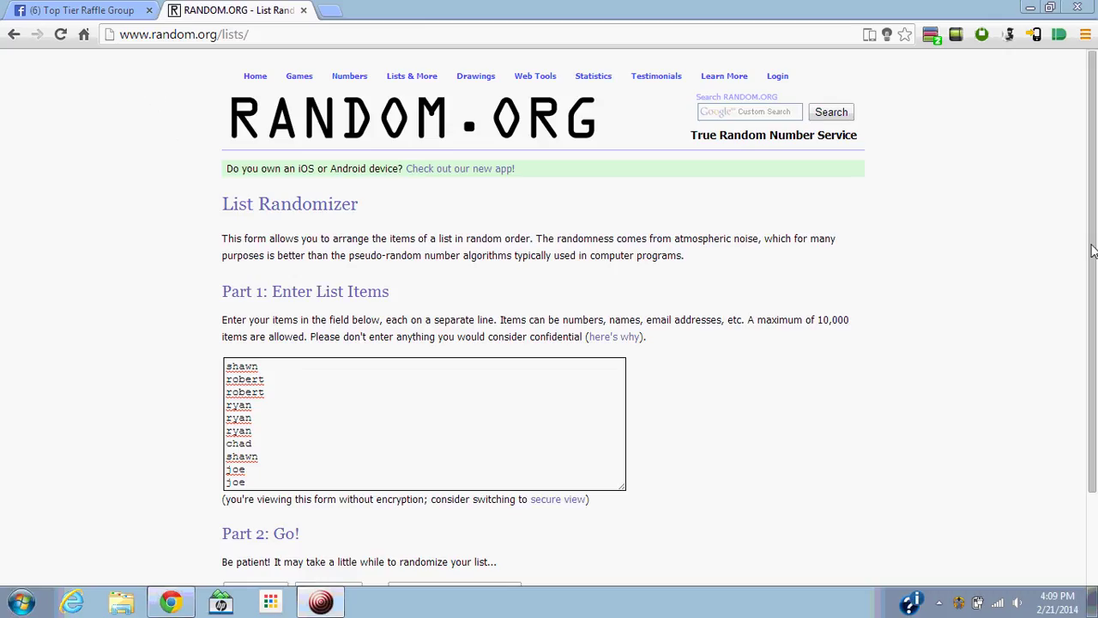
{"action": "mouse_move", "coordinate": [1091, 253]}
{"action": "left_mouse_down"}
{"action": "mouse_move", "coordinate": [1092, 284]}
{"action": "mouse_move", "coordinate": [1091, 248]}
{"action": "left_mouse_up"}
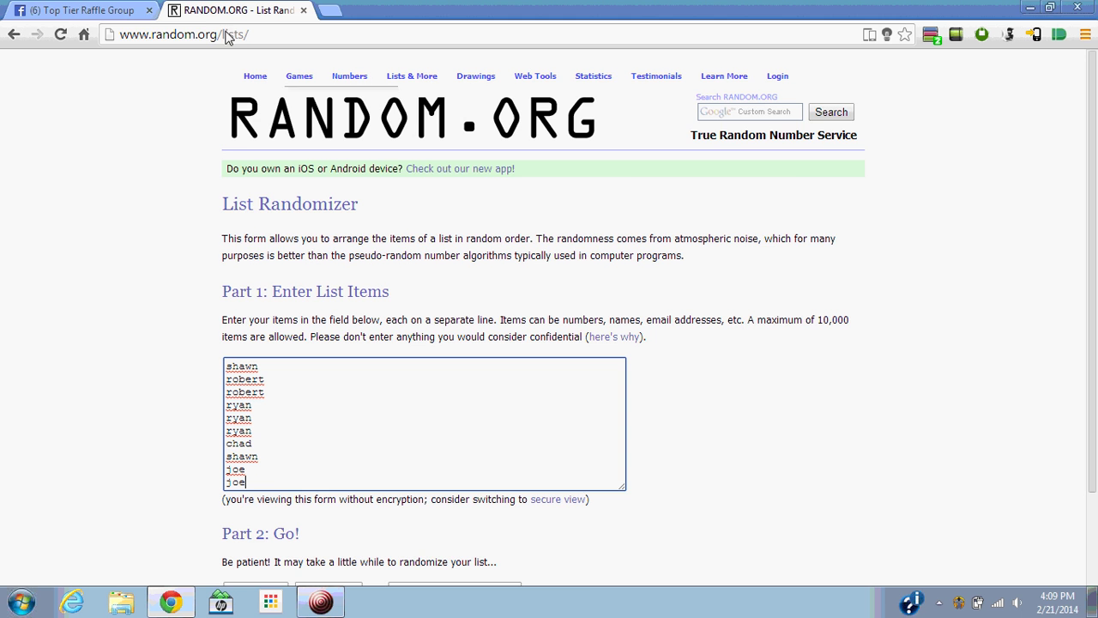
Comment 'live' on the Facebook raffle post, then return to the RANDOM.ORG tab
{"action": "left_click", "coordinate": [60, 10]}
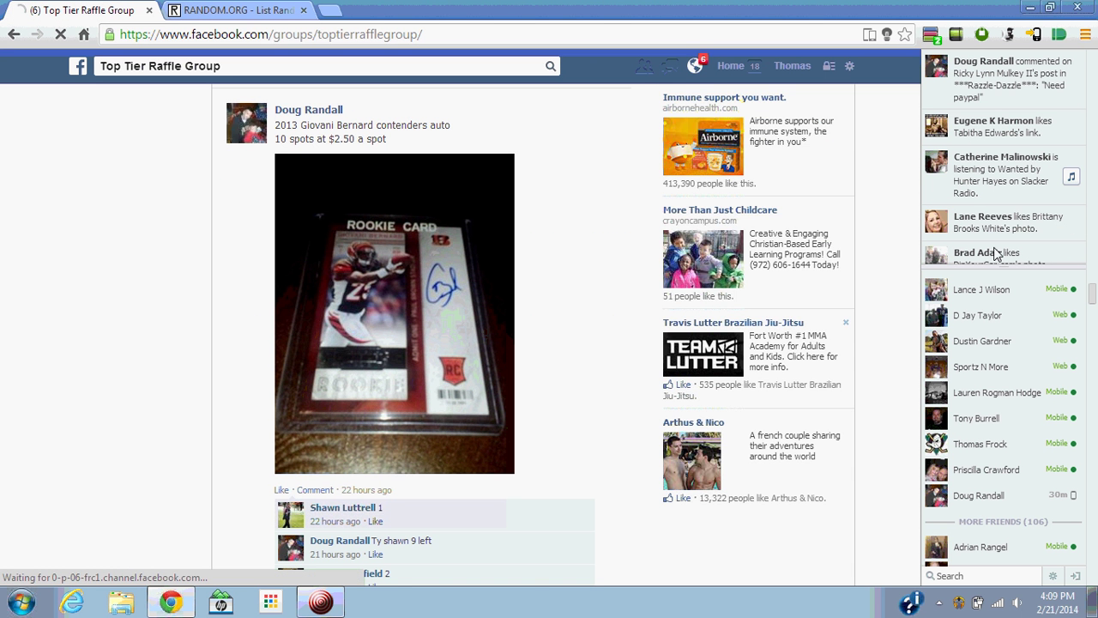
{"action": "left_click_drag", "start_coordinate": [1094, 262], "coordinate": [1092, 330]}
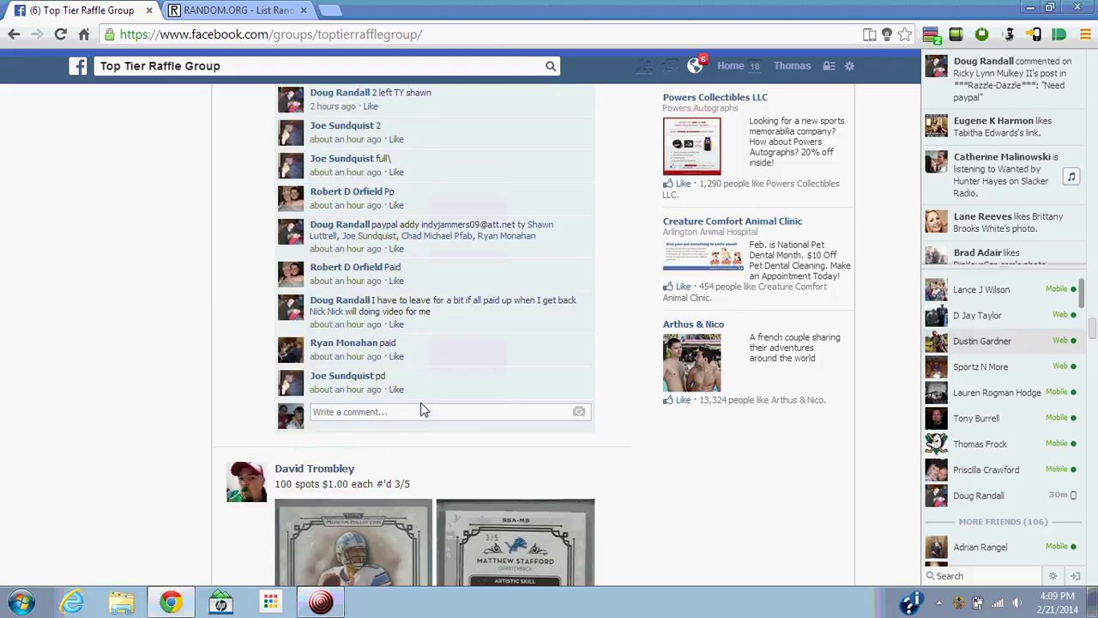
{"action": "left_click", "coordinate": [415, 412]}
{"action": "type", "text": "l"}
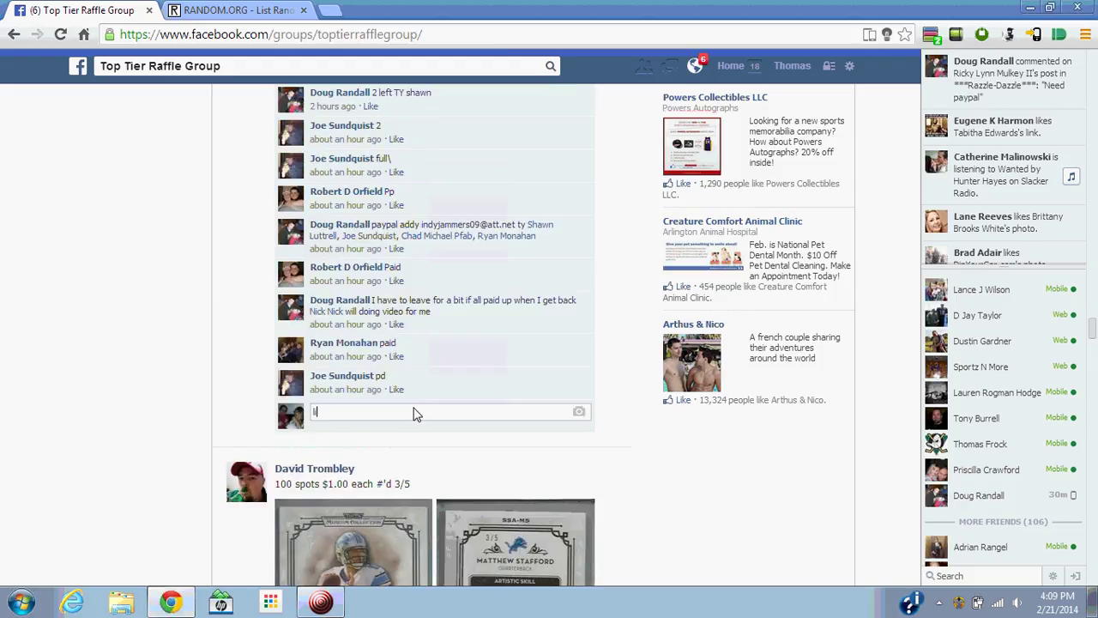
{"action": "type", "text": "ive"}
{"action": "key", "text": "Return"}
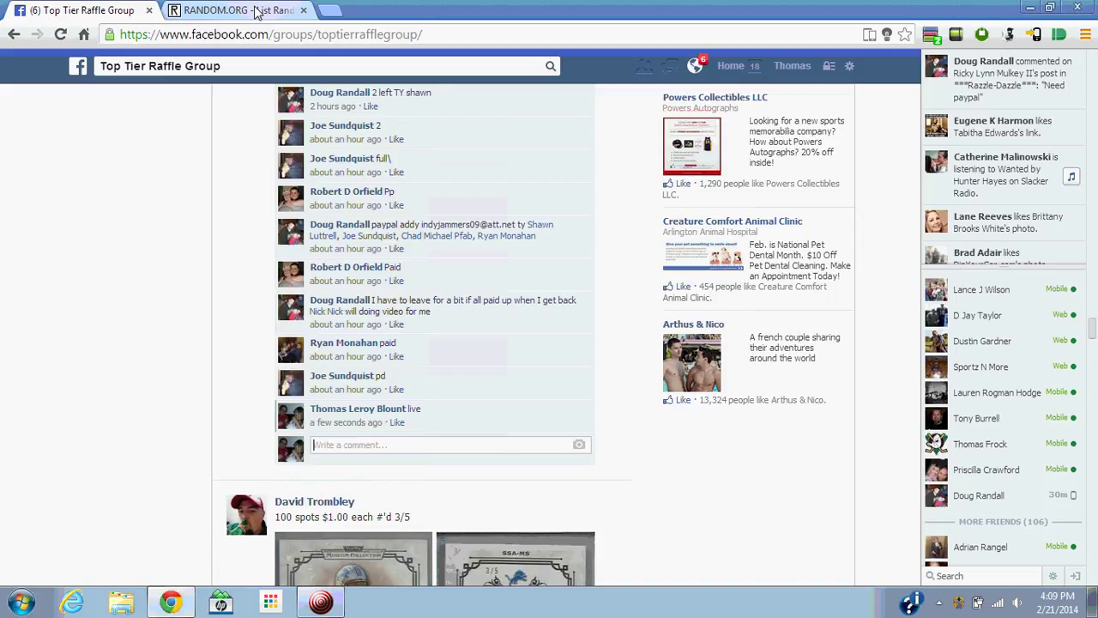
{"action": "left_click", "coordinate": [256, 12]}
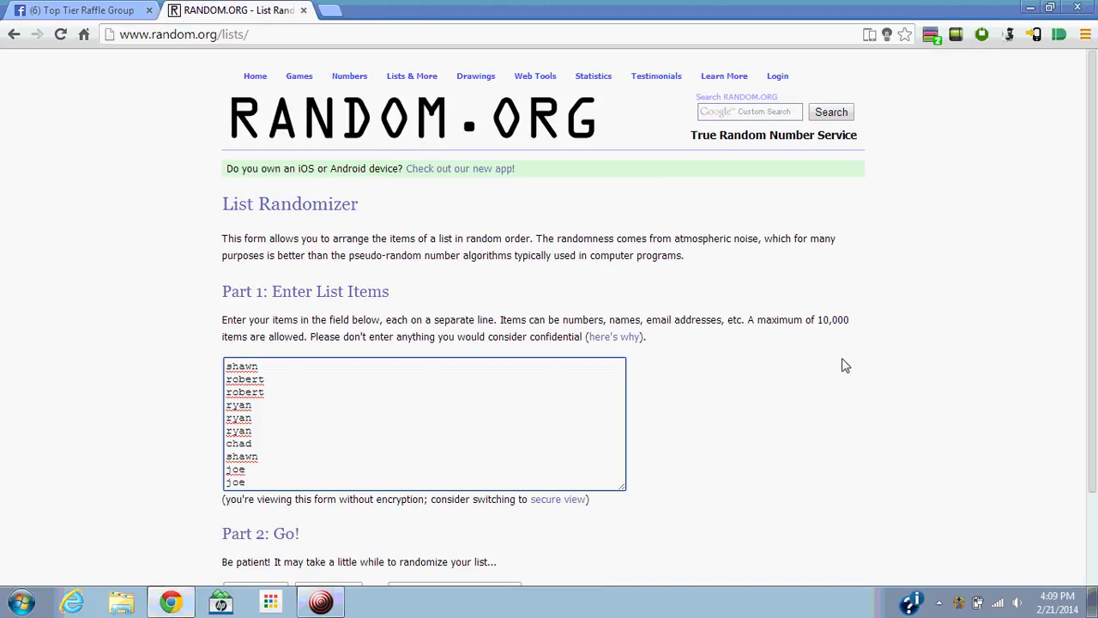
{"action": "scroll", "coordinate": [944, 343], "scroll_direction": "down", "scroll_amount": 1}
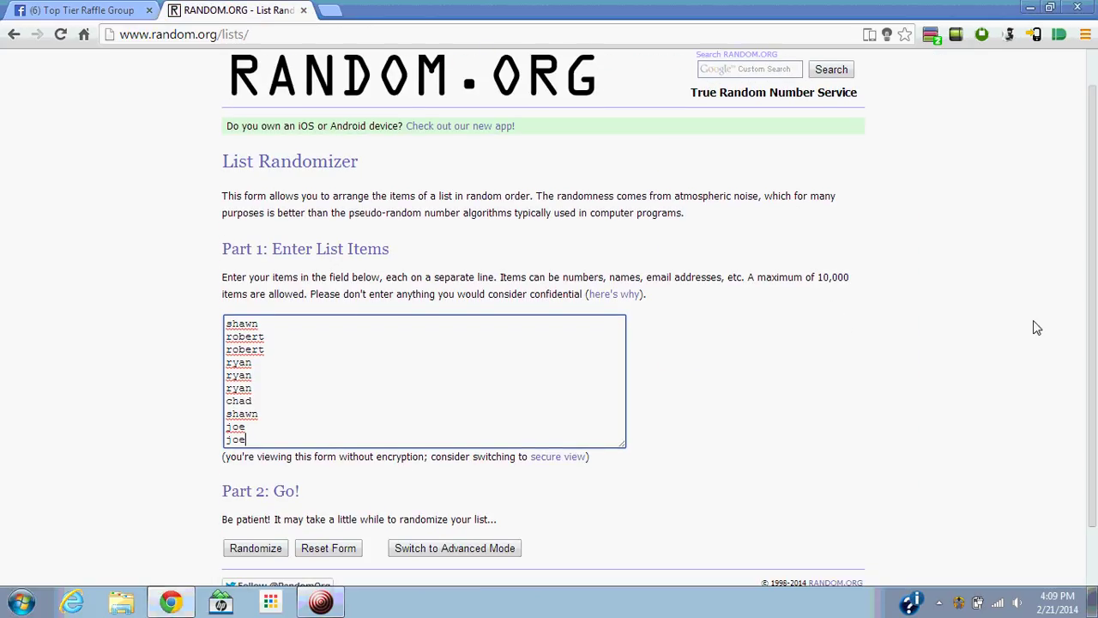
Shuffle the ten-name raffle list three times until ryan is in first place
{"action": "left_click", "coordinate": [255, 548]}
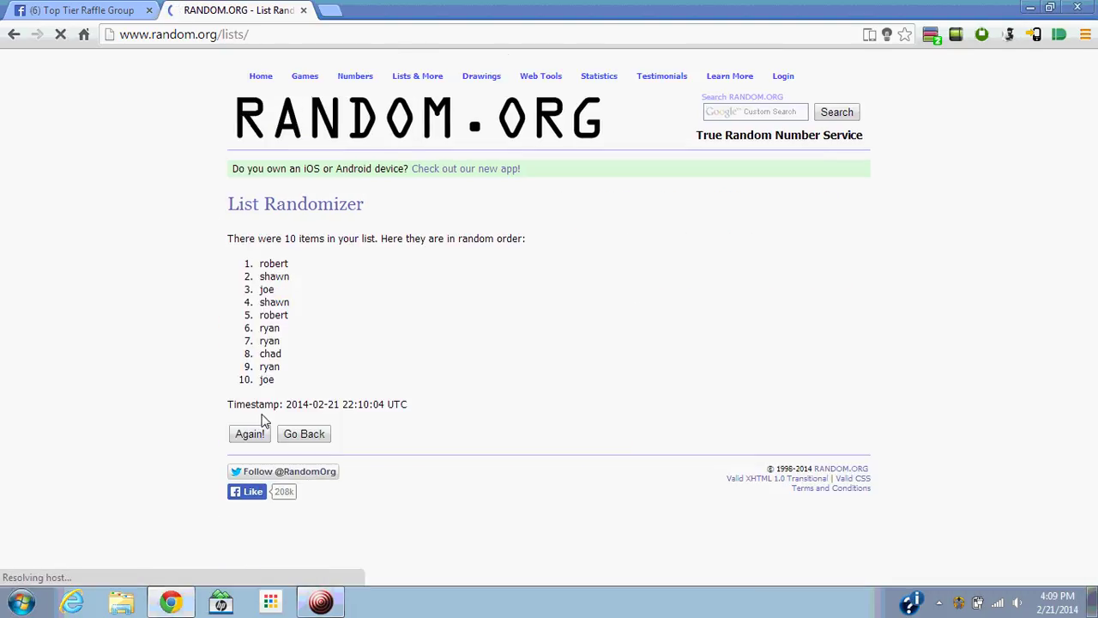
{"action": "left_click", "coordinate": [250, 434]}
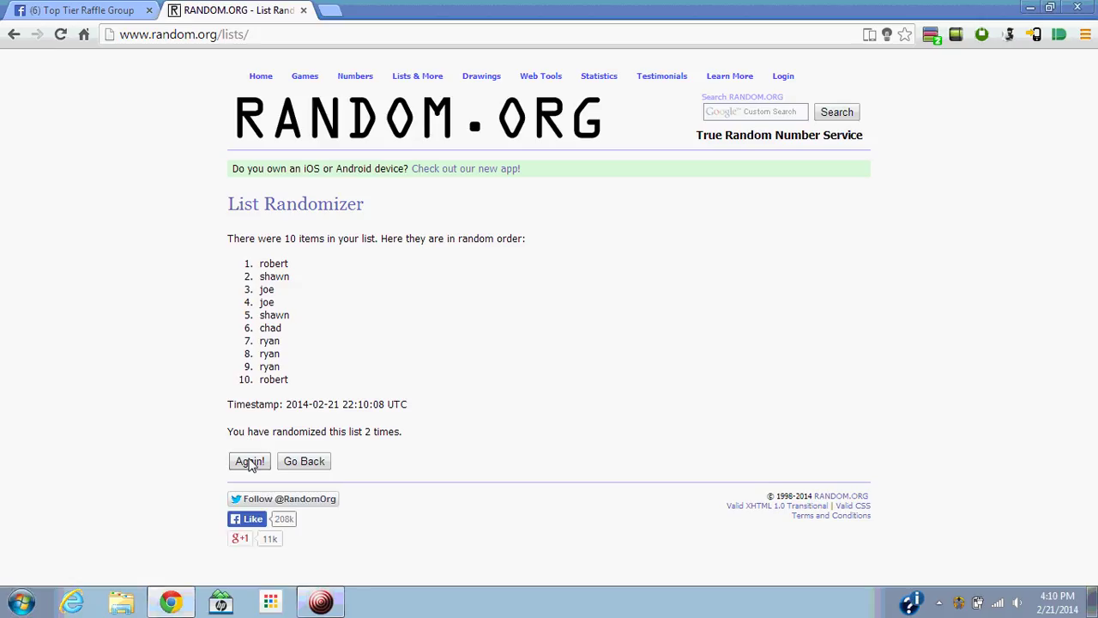
{"action": "left_click", "coordinate": [250, 462]}
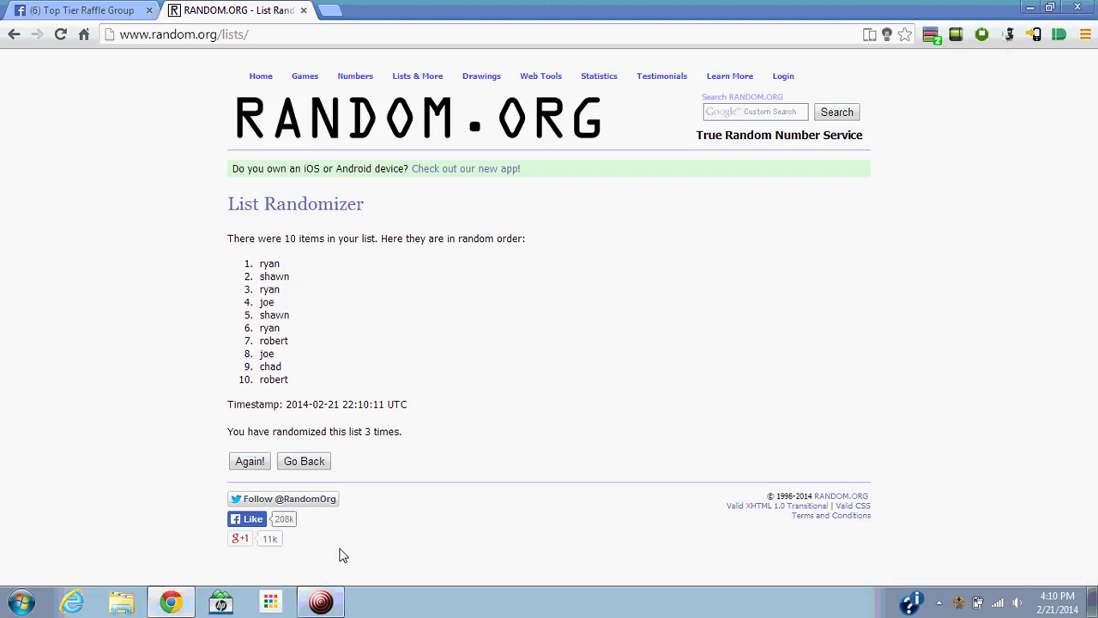
{"action": "left_click", "coordinate": [327, 601]}
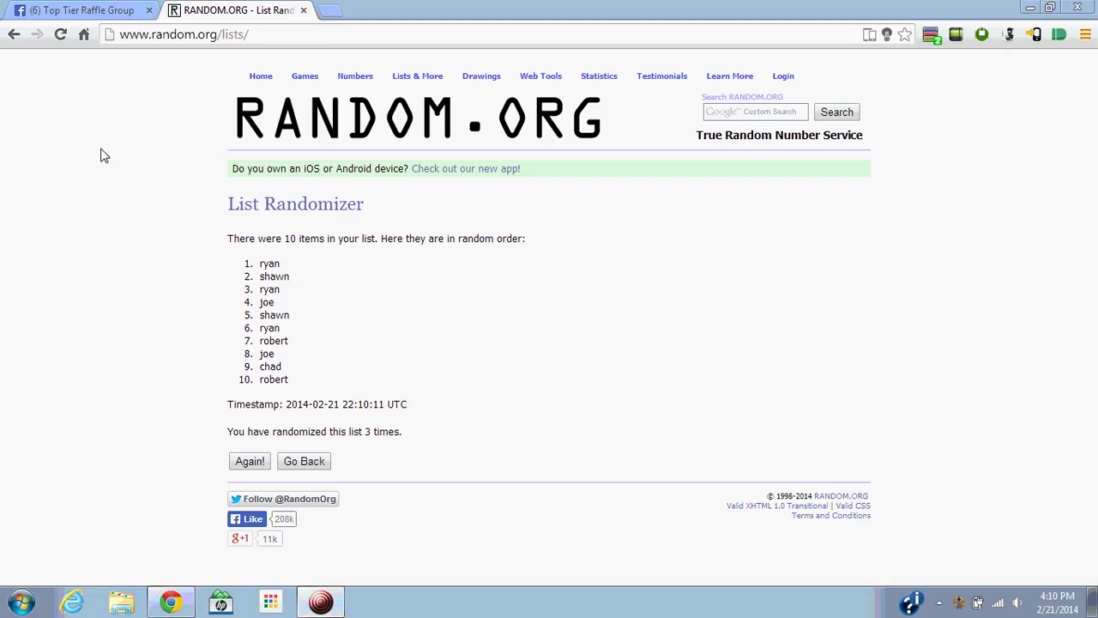